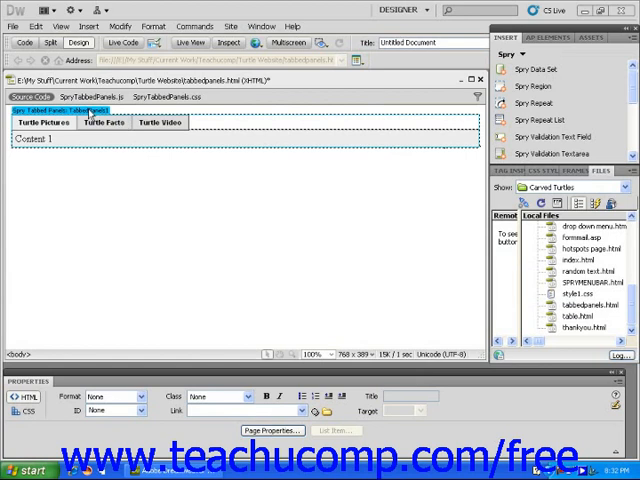
Select the Spry tabbed panel widget and show its Turtle Facts panel for editing.
{"action": "left_click", "coordinate": [90, 111]}
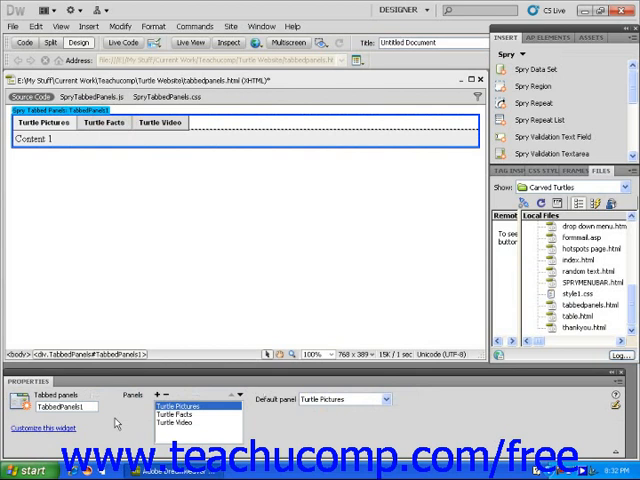
{"action": "left_click", "coordinate": [206, 416]}
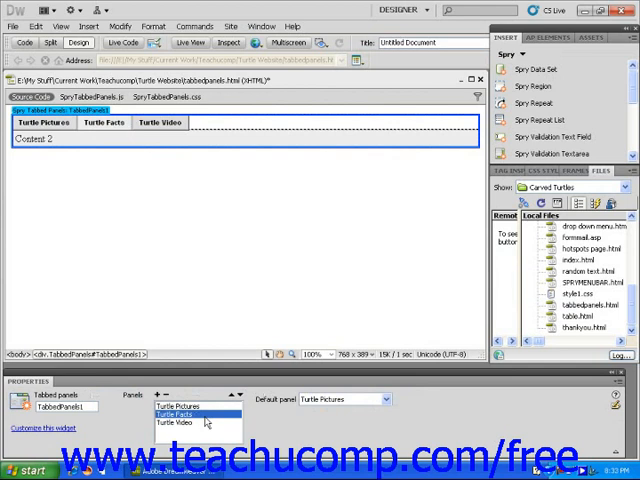
Replace the Content 2 placeholder with 'All turtles have shells.' and start a new paragraph.
{"action": "left_click_drag", "start_coordinate": [55, 138], "coordinate": [12, 140]}
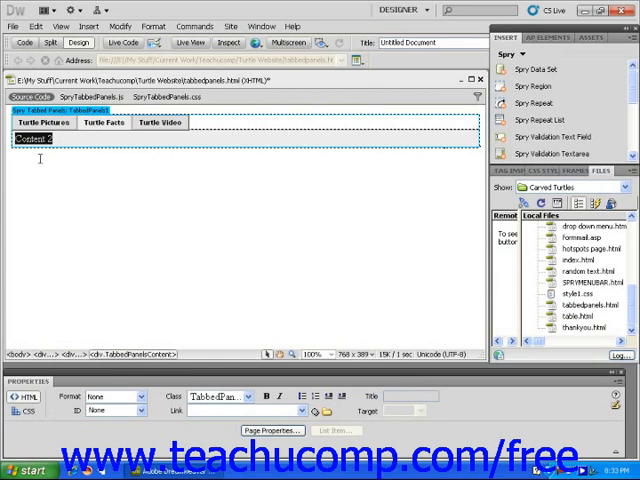
{"action": "type", "text": "All"}
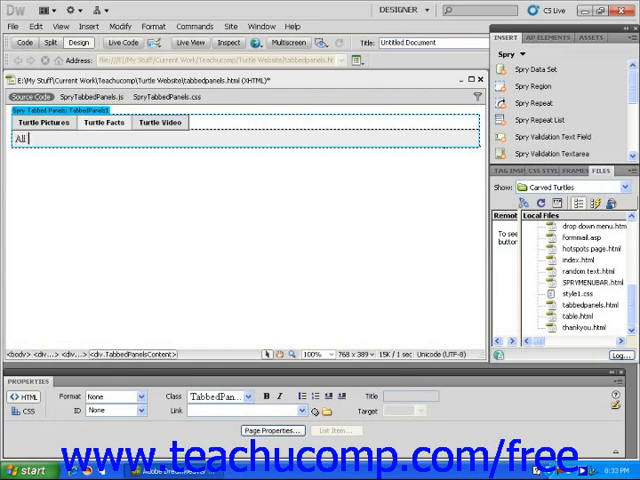
{"action": "type", "text": " turtles ha"}
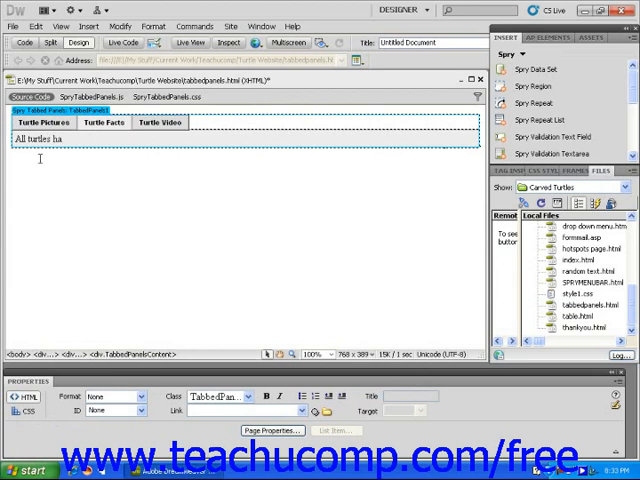
{"action": "type", "text": "ve shells."}
{"action": "key", "text": "Return"}
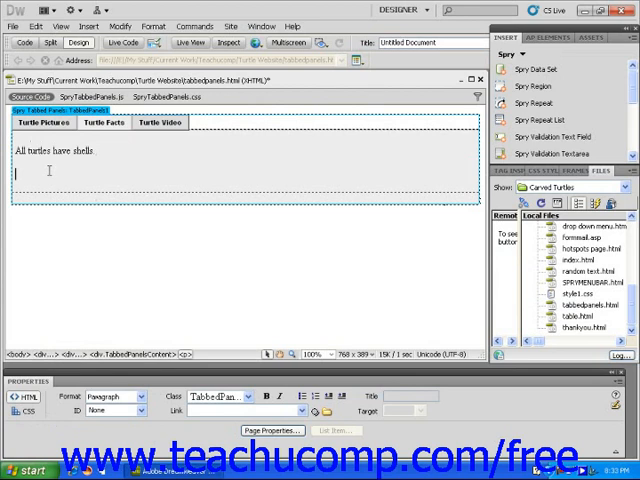
Show the Turtle Pictures panel and delete its Content 1 placeholder text.
{"action": "left_click", "coordinate": [72, 110]}
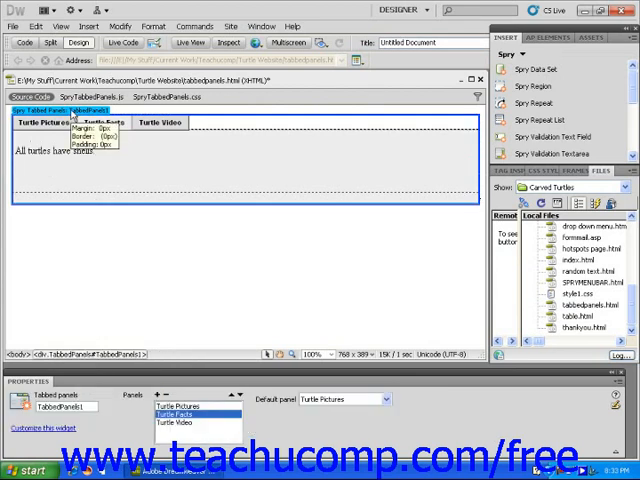
{"action": "left_click", "coordinate": [200, 405]}
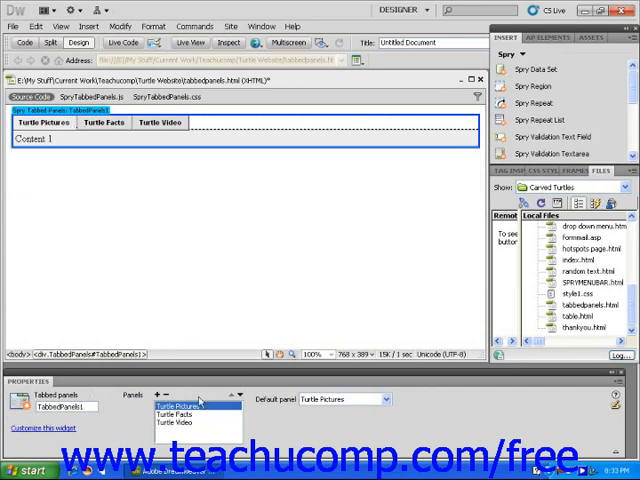
{"action": "double_click", "coordinate": [35, 138]}
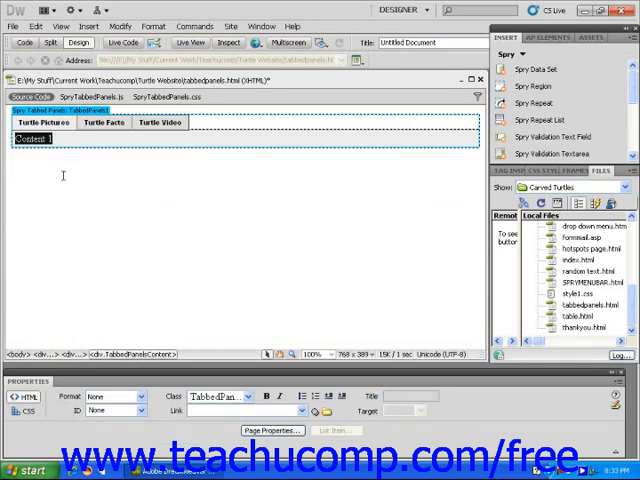
{"action": "key", "text": "Delete"}
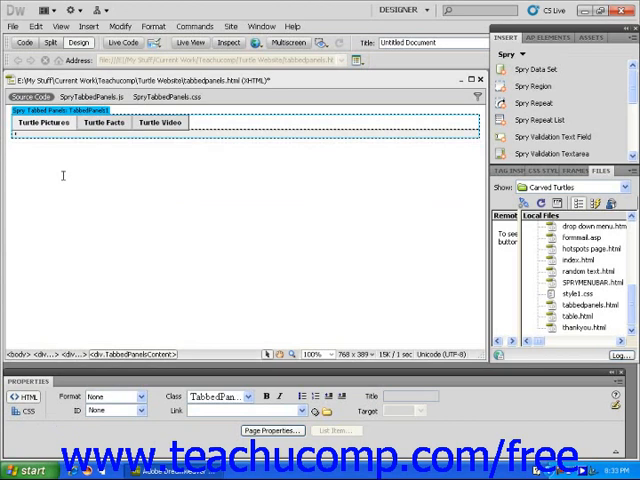
Insert the amethyst-thumb.jpg image into the Turtle Pictures panel without accessibility details.
{"action": "left_click", "coordinate": [522, 57]}
{"action": "left_click", "coordinate": [517, 11]}
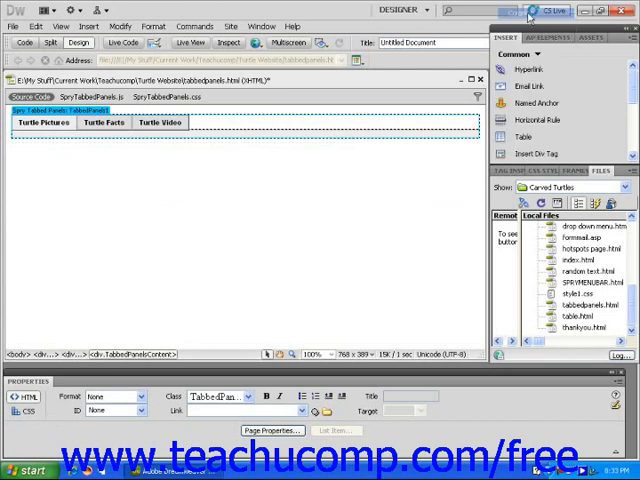
{"action": "left_click_drag", "start_coordinate": [633, 82], "coordinate": [633, 112]}
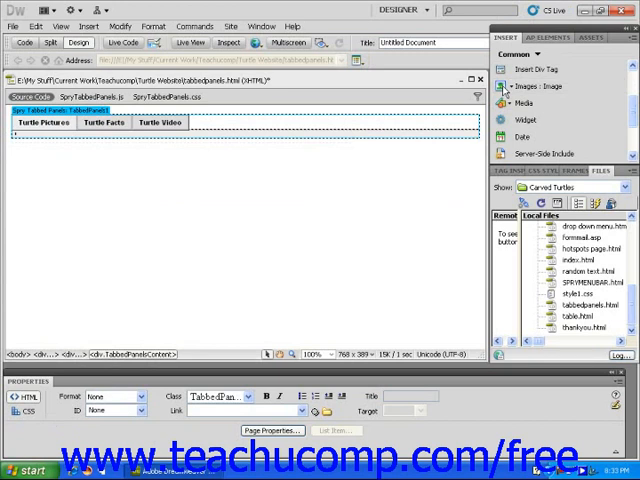
{"action": "left_click", "coordinate": [520, 88]}
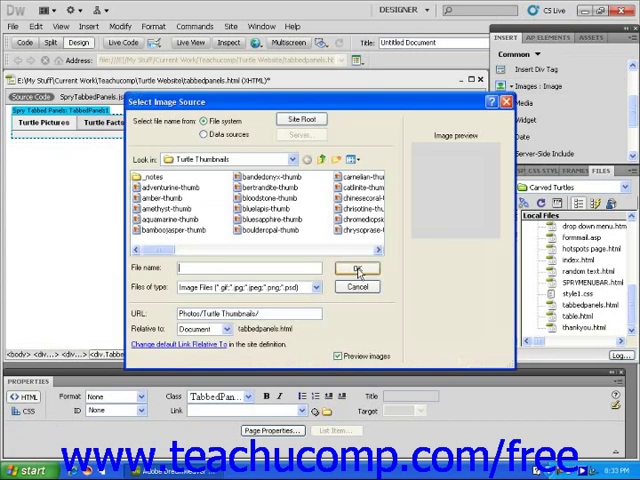
{"action": "double_click", "coordinate": [158, 208]}
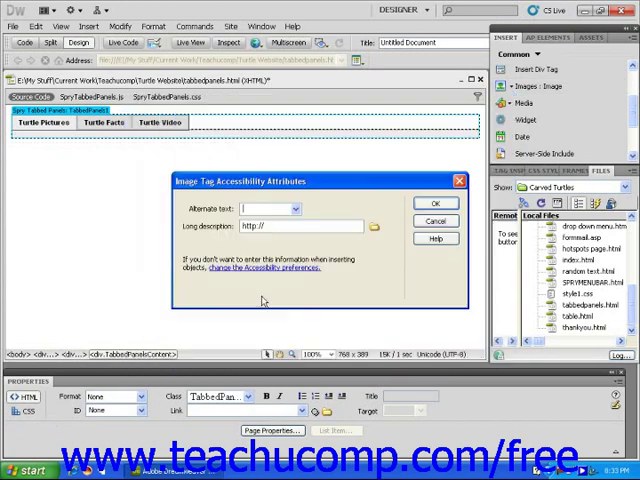
{"action": "left_click", "coordinate": [434, 204]}
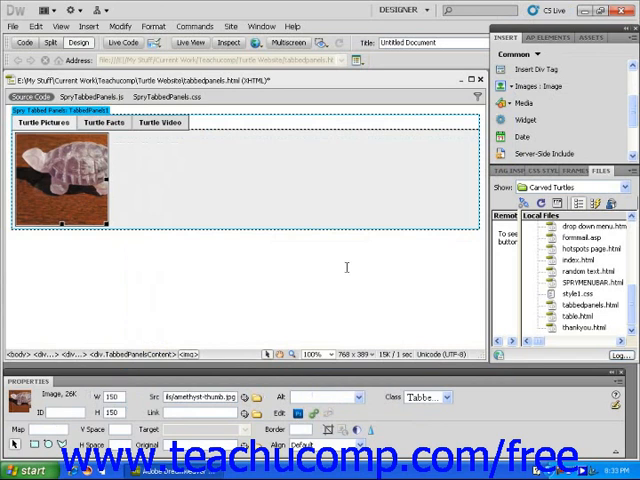